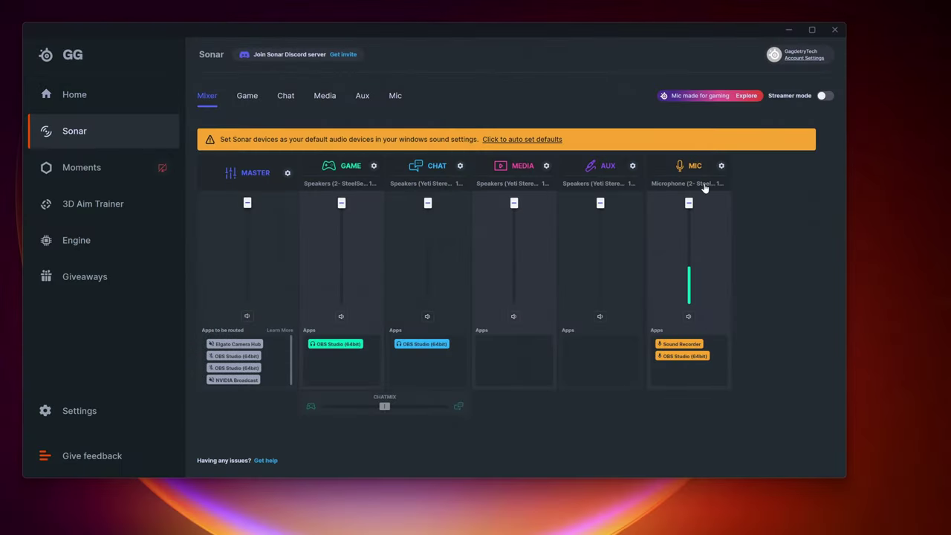
Check the input devices available for the Mic channel in the mixer, leaving the selection as is.
left_click(721, 166)
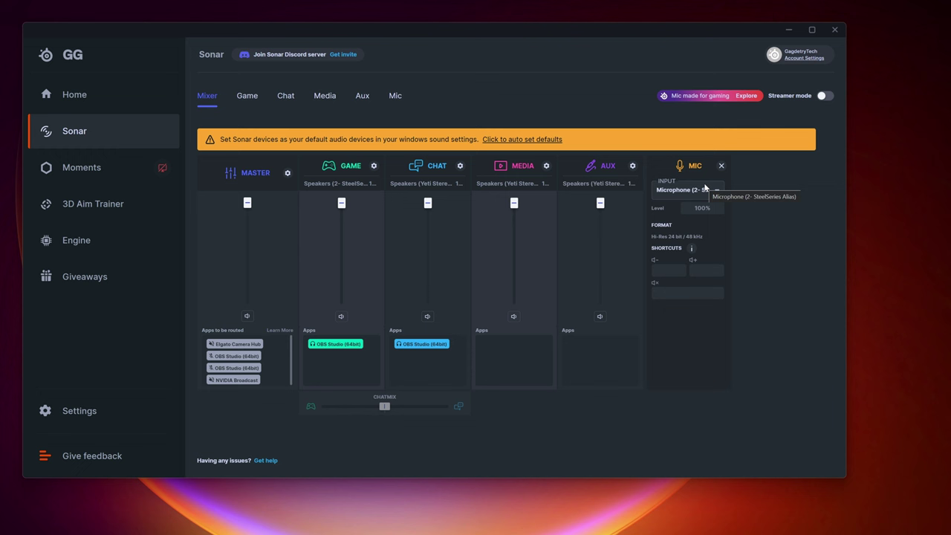
left_click(666, 189)
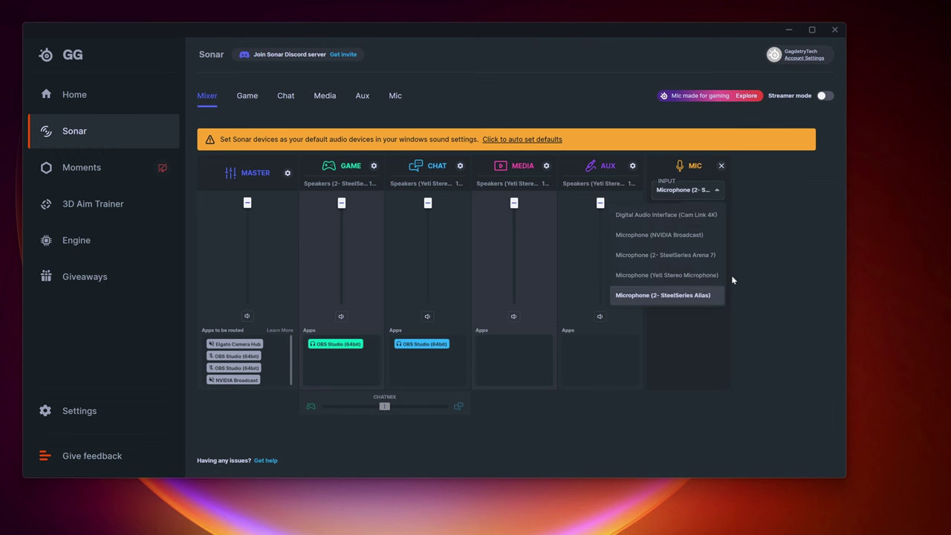
left_click(797, 238)
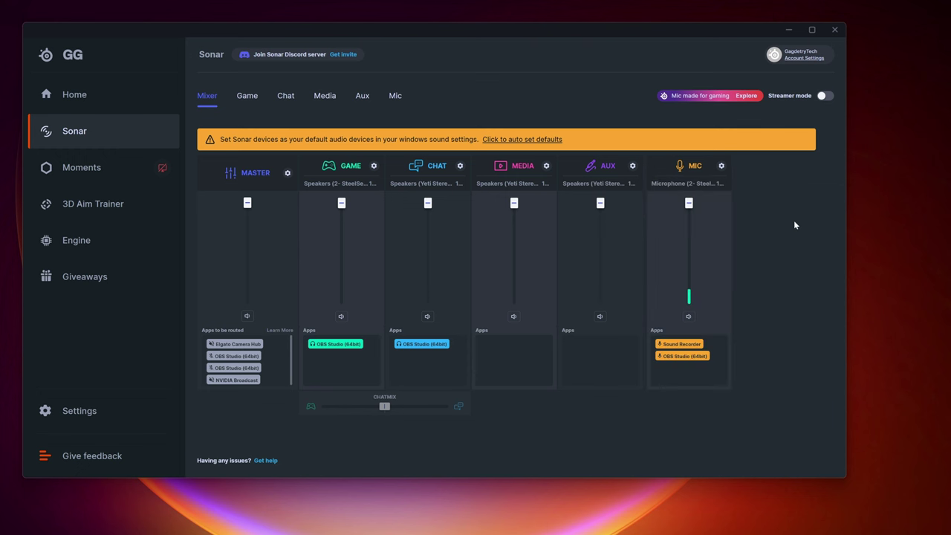
Open Sonar's microphone settings and view the available configuration presets without choosing one.
left_click(397, 97)
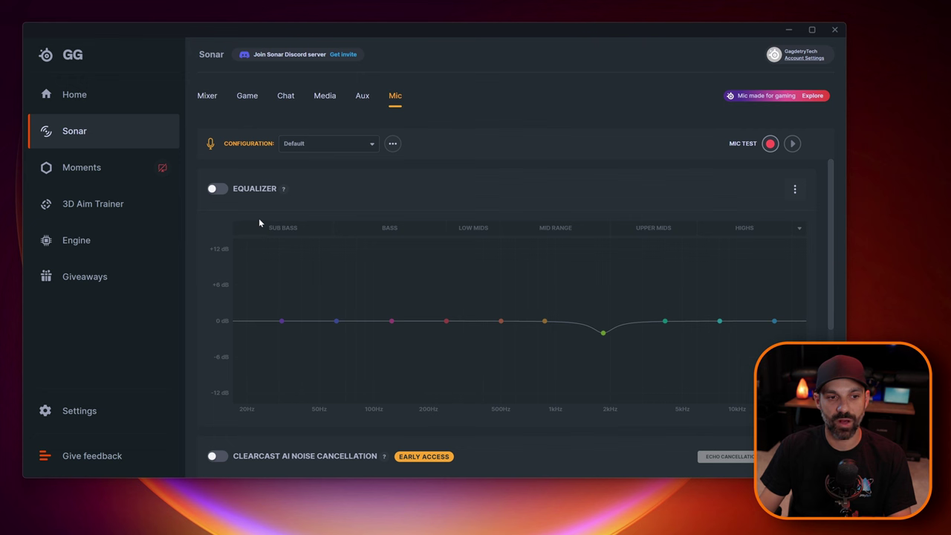
left_click(367, 146)
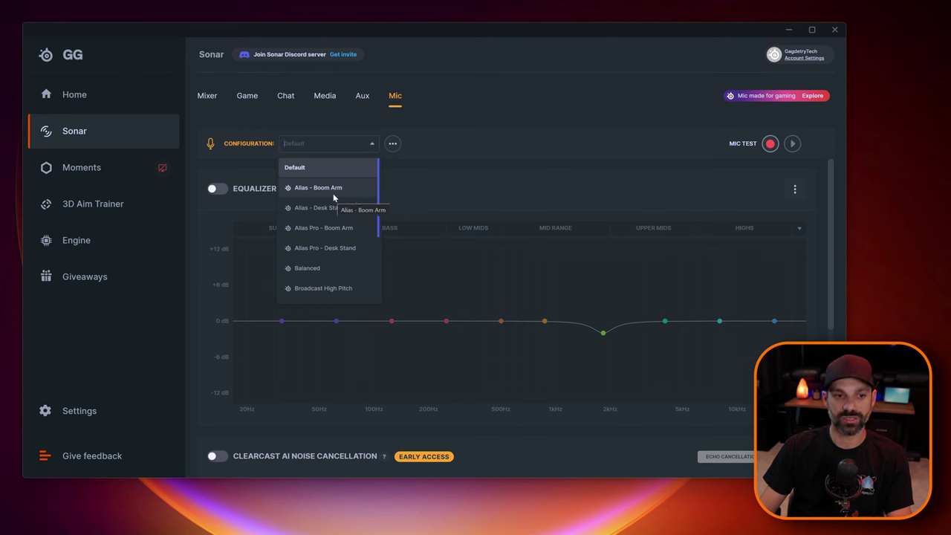
left_click(549, 153)
Enable Impact noise reduction and set its level to 0.50.
scroll(594, 275, "down", 5)
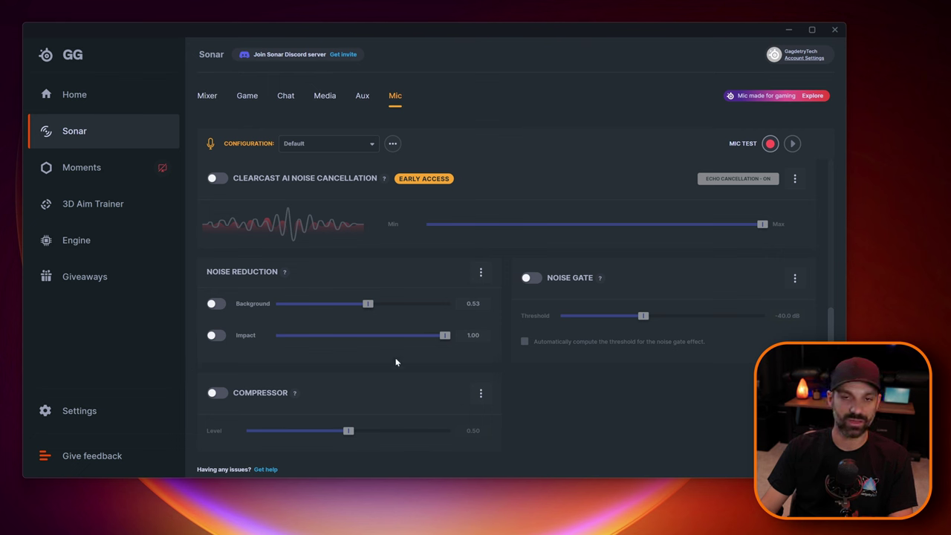
left_click(216, 335)
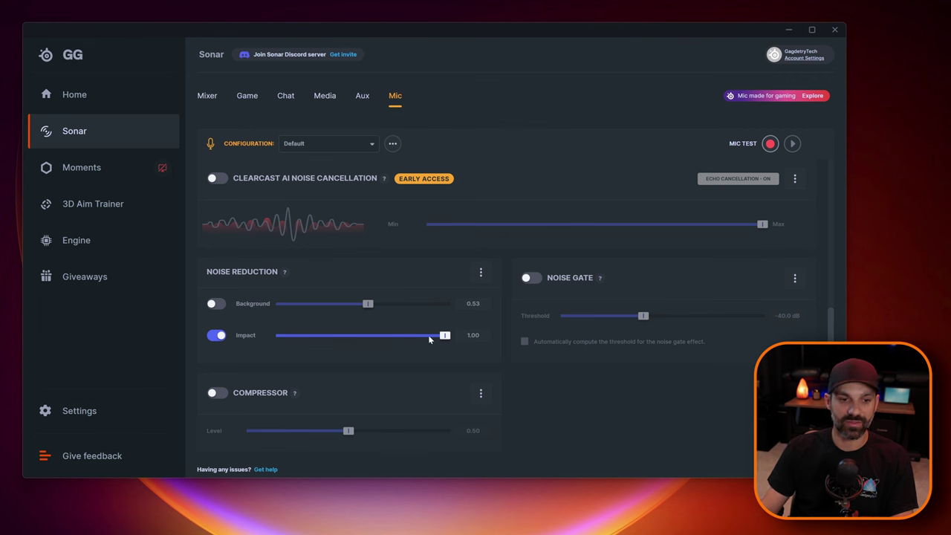
left_click_drag(430, 339, 362, 341)
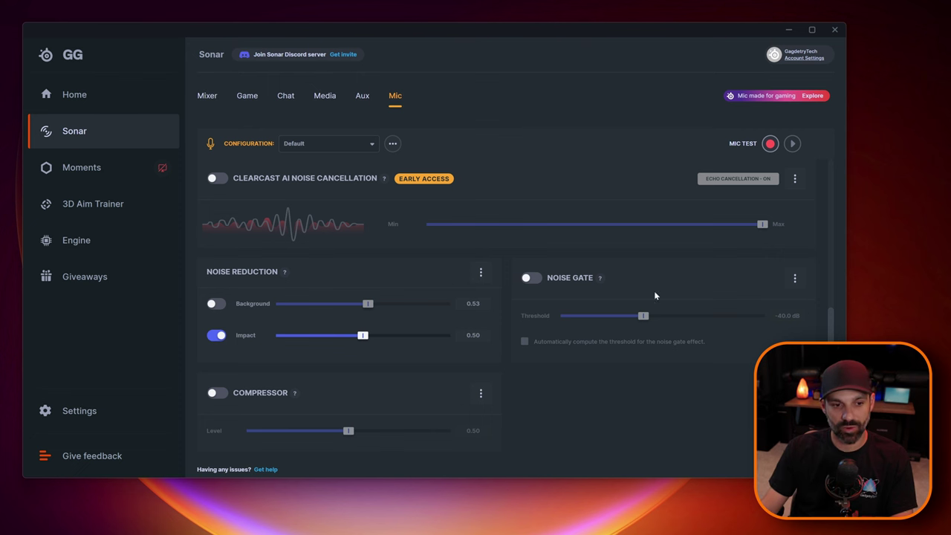
Enable Background noise reduction and set both the Background and Impact levels to 1.00.
left_click(221, 338)
left_click(216, 302)
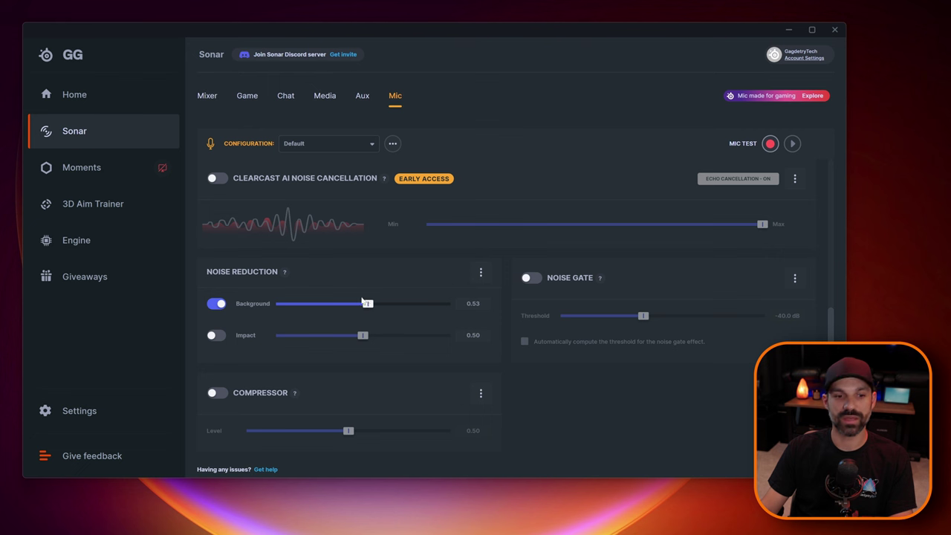
left_click_drag(370, 310, 454, 305)
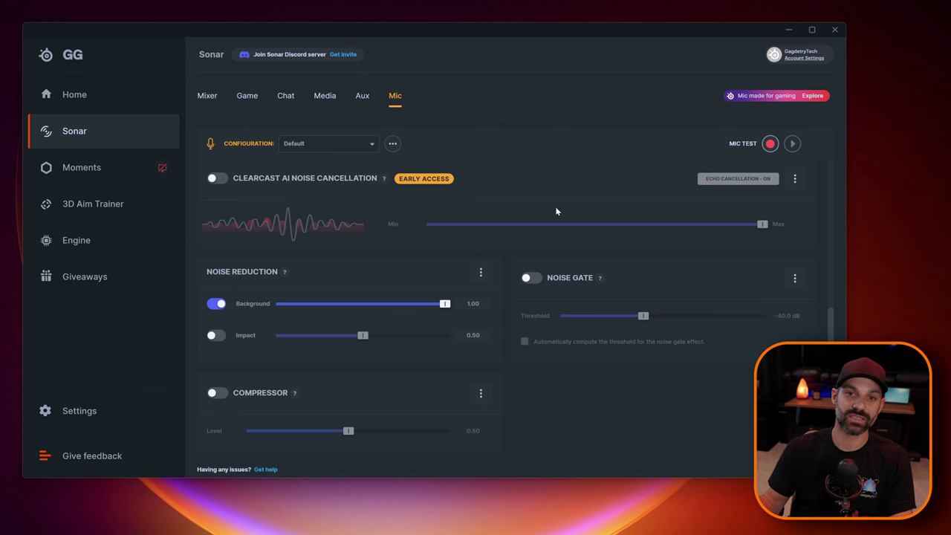
left_click(211, 336)
left_click_drag(362, 335, 445, 335)
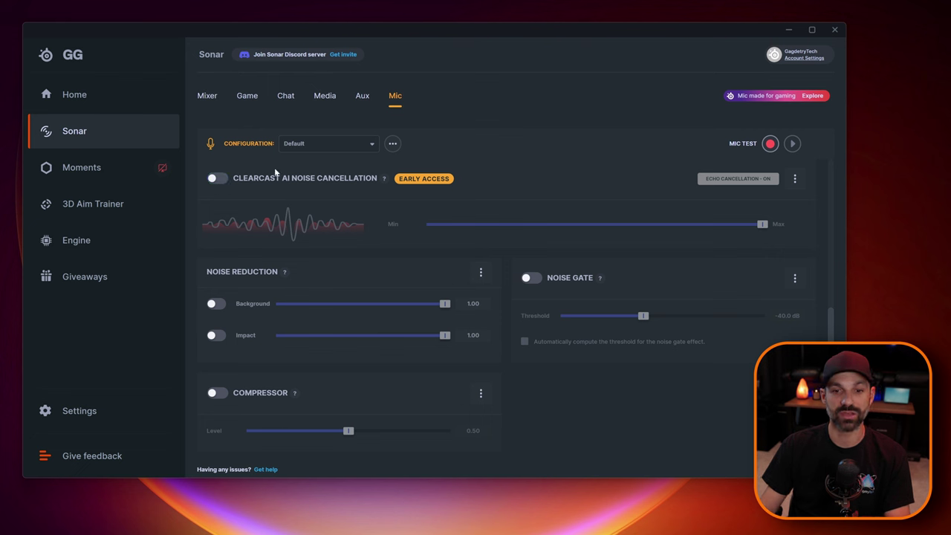
Enable ClearCast AI noise cancellation, the noise gate with a threshold of -40.0 dB, and the compressor.
left_click(217, 178)
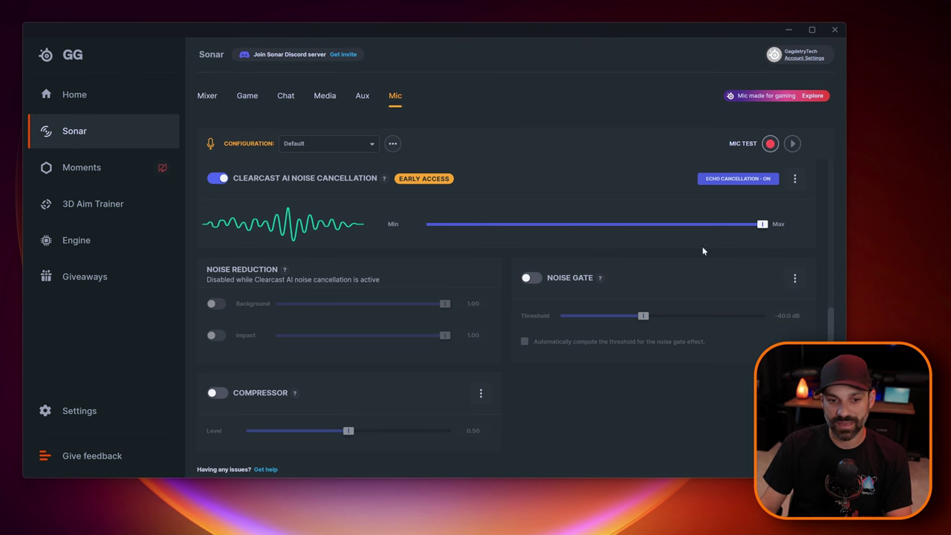
left_click(531, 278)
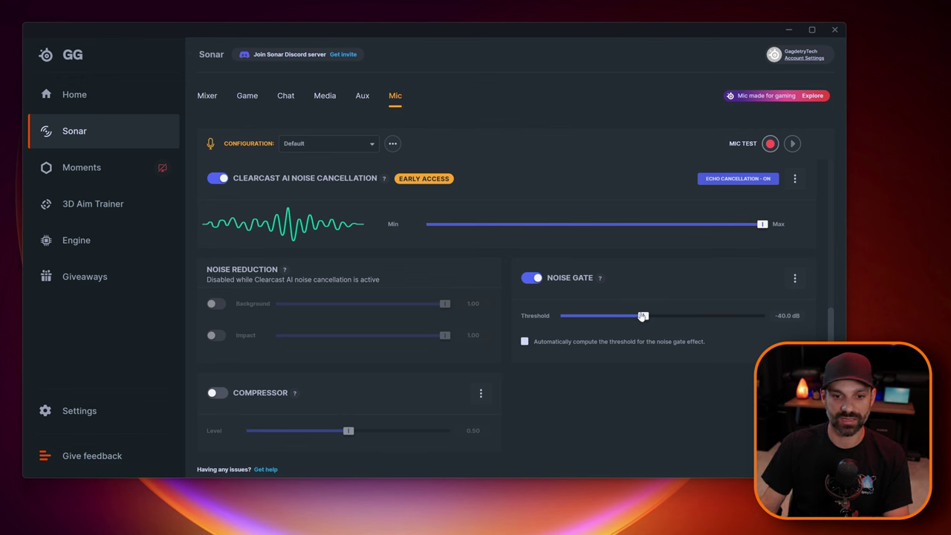
mouse_move(644, 316)
left_mouse_down()
mouse_move(620, 318)
mouse_move(644, 320)
left_mouse_up()
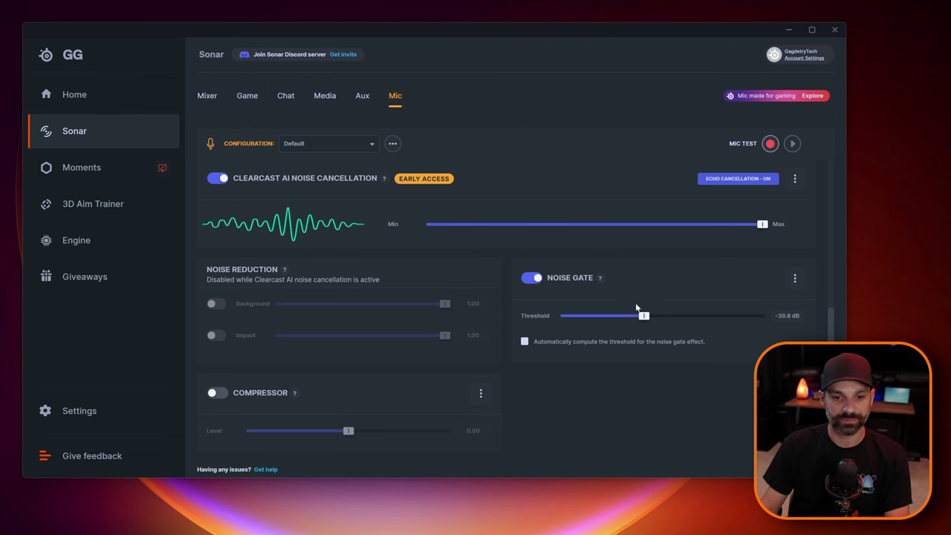
left_click_drag(644, 319, 644, 317)
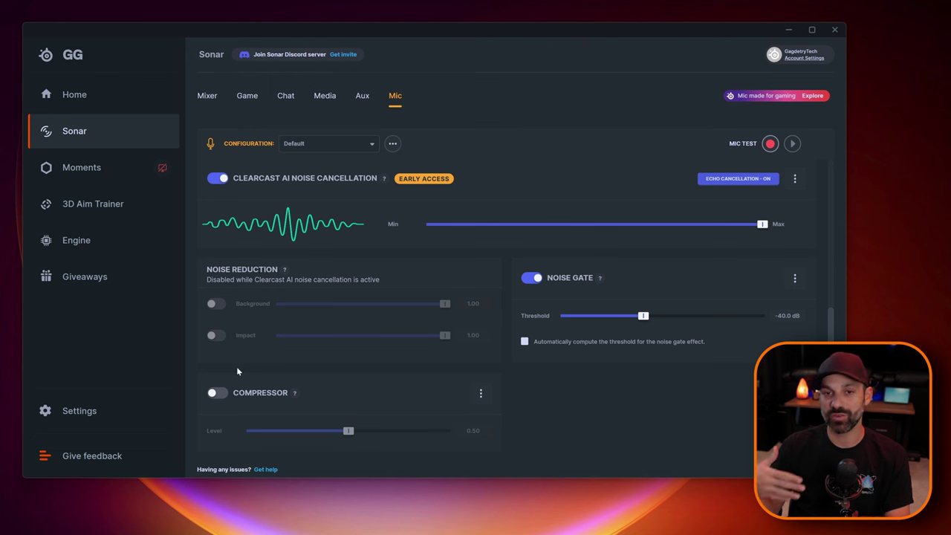
left_click(217, 393)
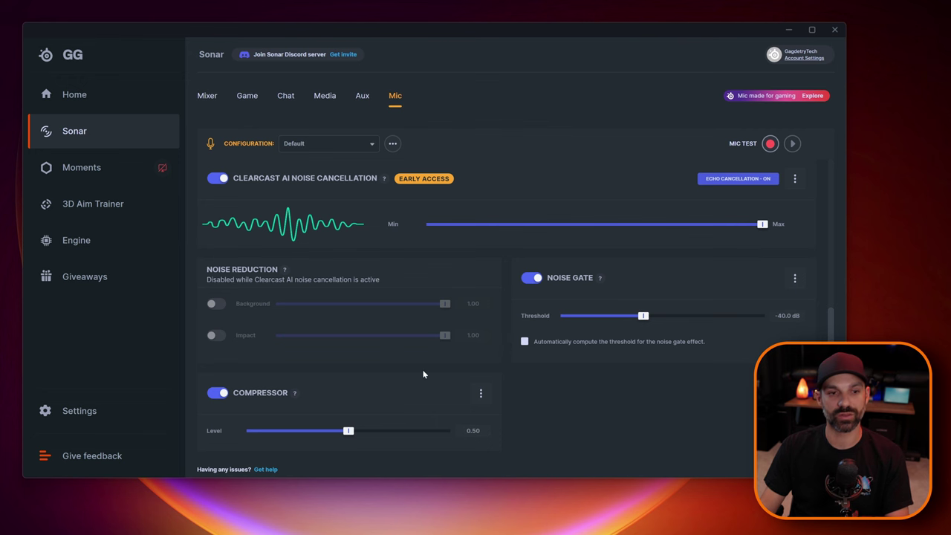
Load the Alias - Boom Arm microphone configuration and switch its equalizer off and back on.
scroll(396, 367, "up", 4)
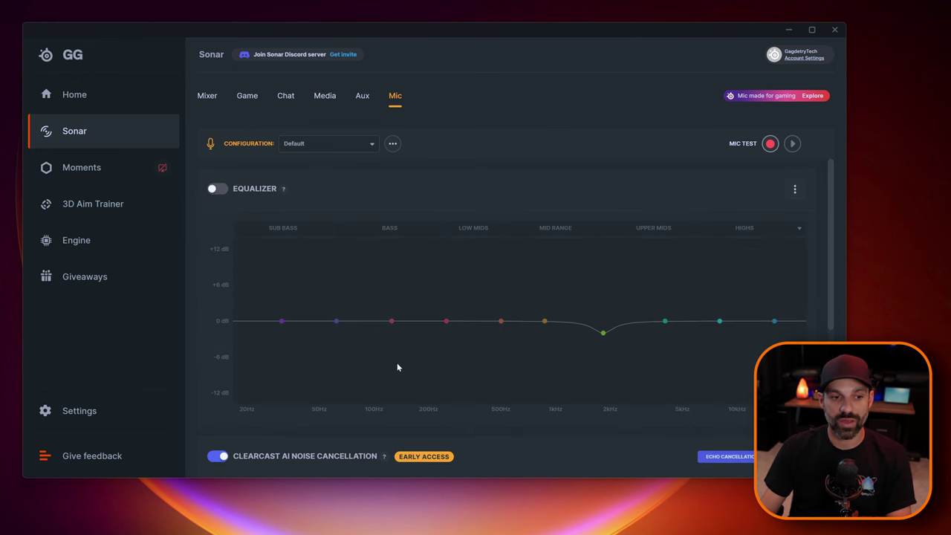
left_click(316, 143)
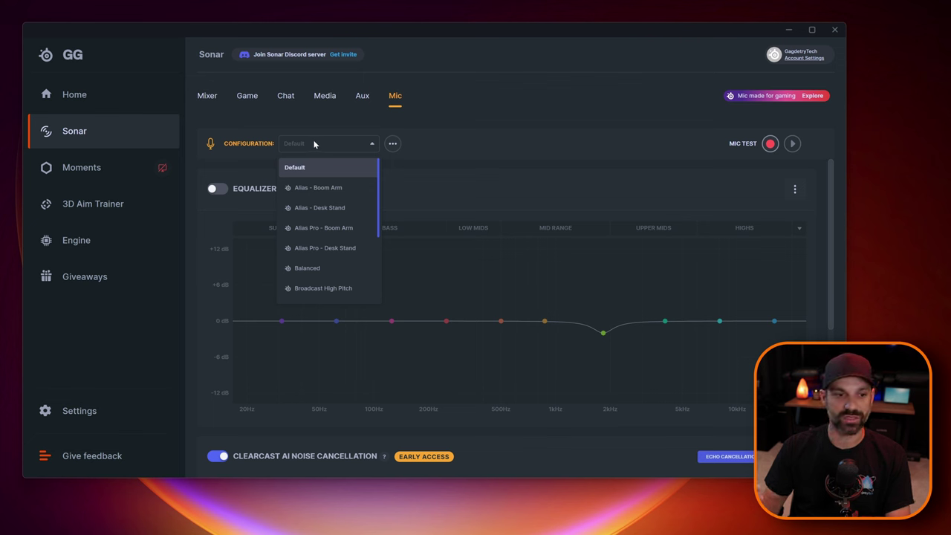
left_click(339, 188)
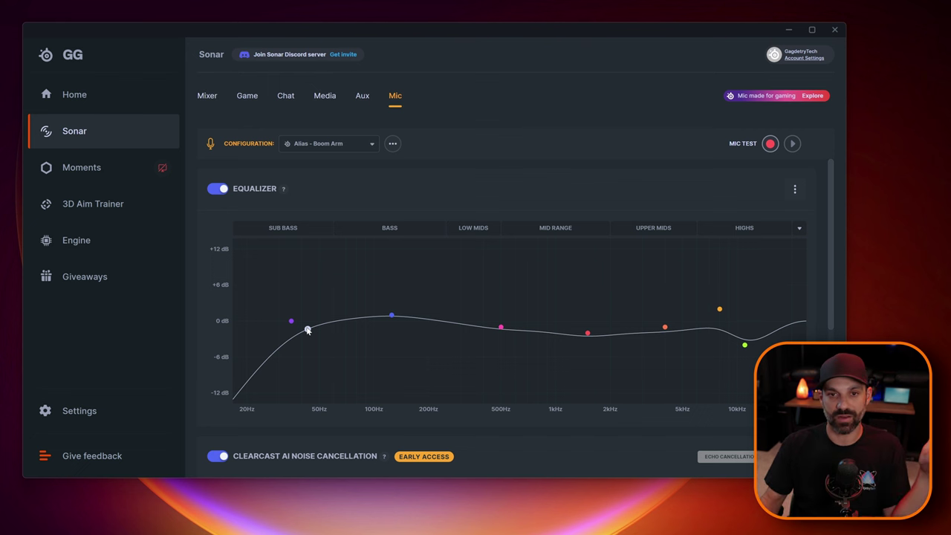
left_click(218, 188)
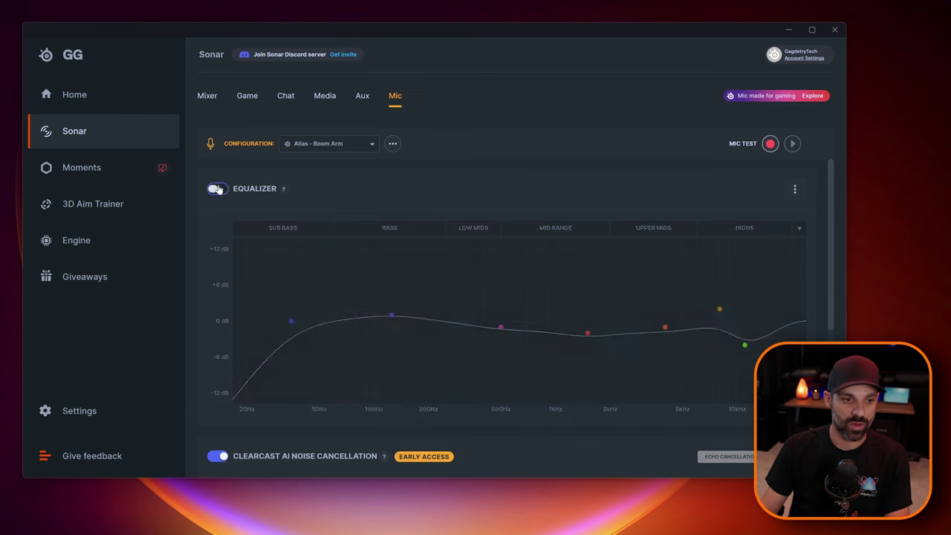
left_click(218, 188)
Review the noise cancellation, noise gate and compressor settings of the Alias - Boom Arm preset.
scroll(345, 197, "down", 3)
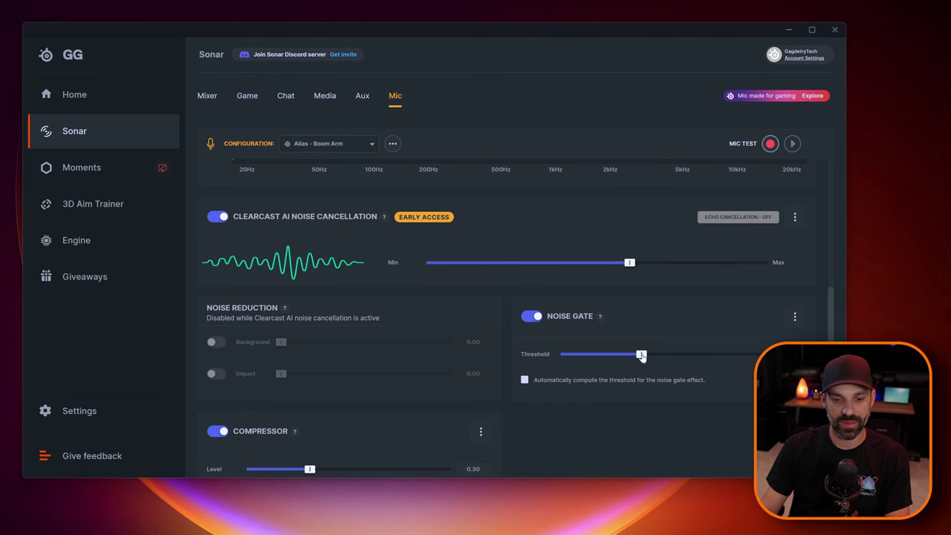
scroll(600, 338, "down", 1)
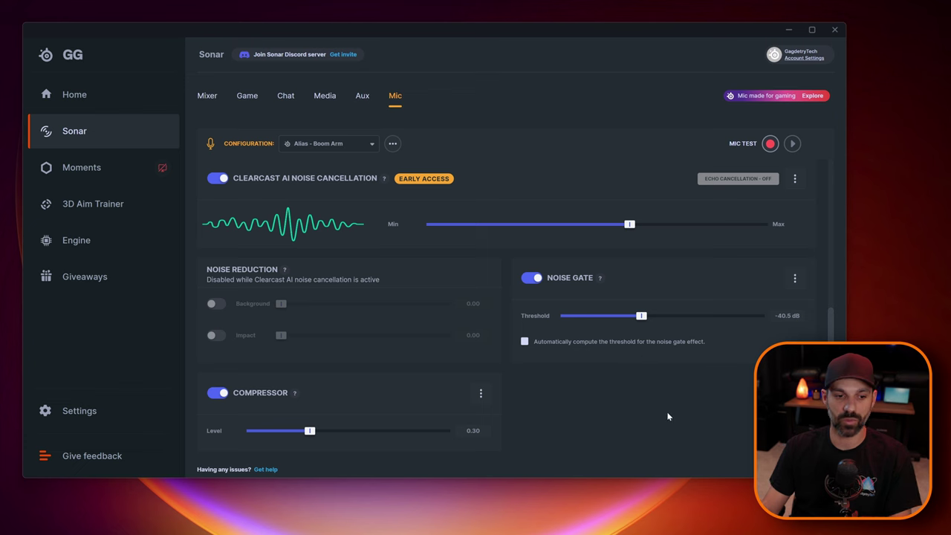
scroll(665, 406, "up", 5)
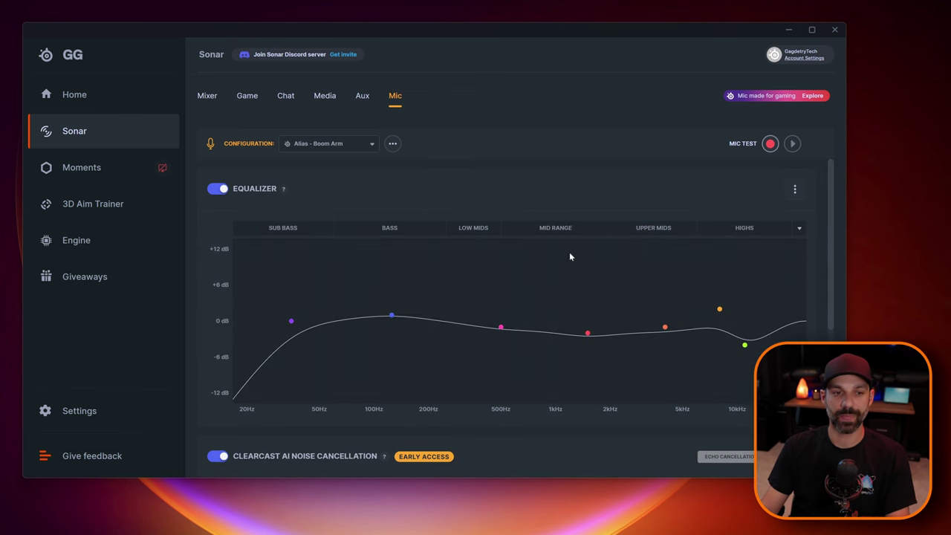
Load the Alias - Desk Stand configuration to compare its equalizer curve, and return to Alias - Boom Arm.
left_click(332, 149)
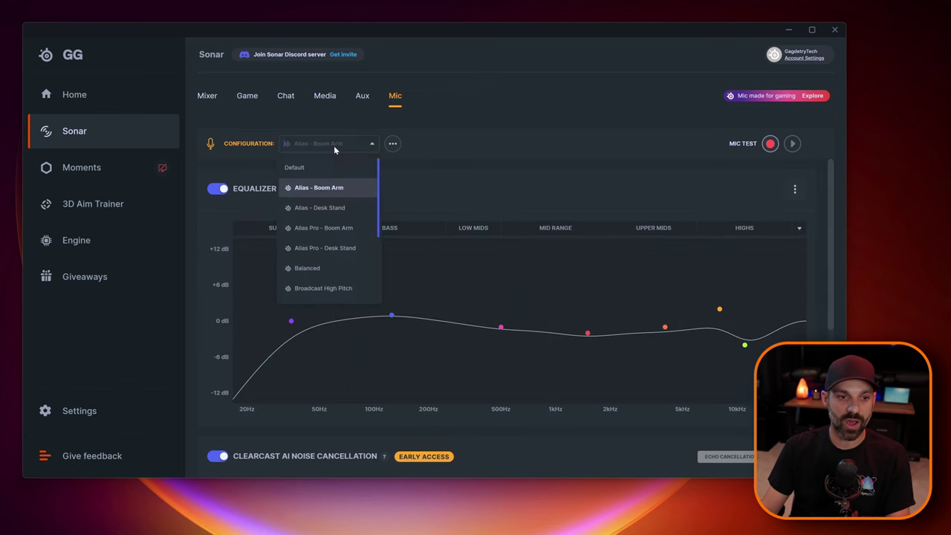
left_click(345, 209)
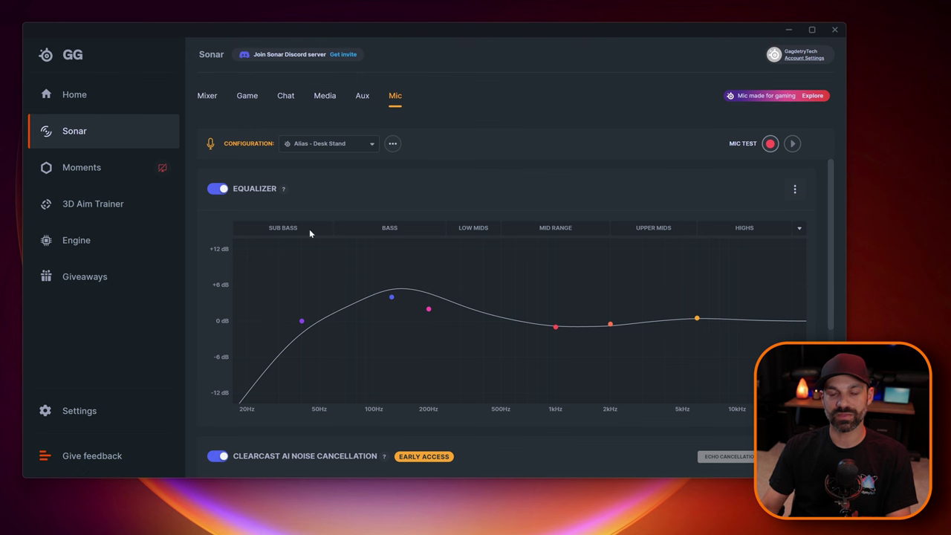
left_click(342, 146)
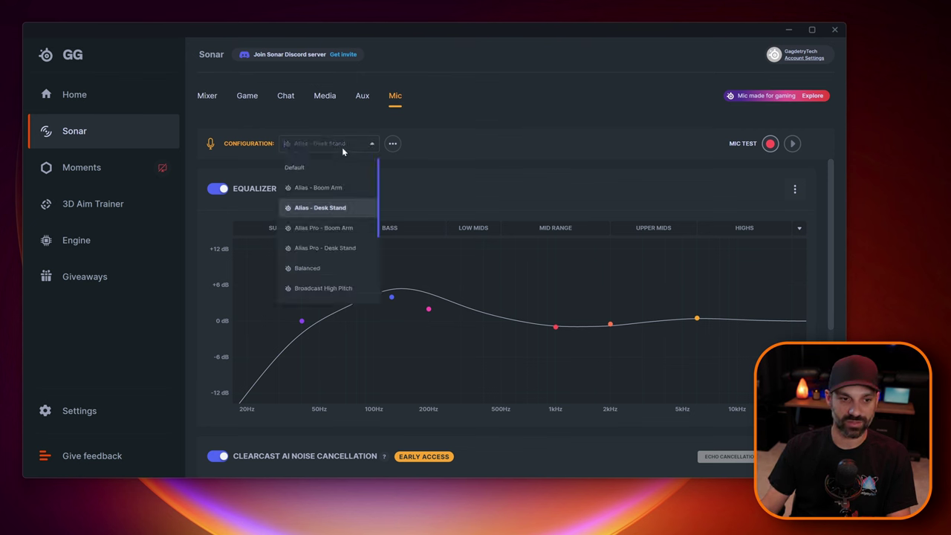
left_click(342, 195)
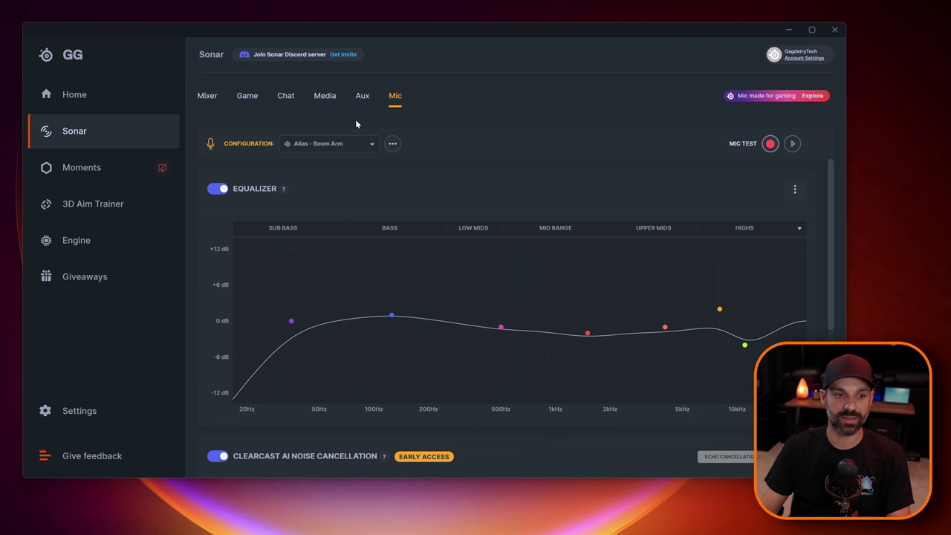
Review the Boom Arm effect settings, and load Alias - Desk Stand to compare its noise gate and compressor settings.
left_click(338, 146)
scroll(596, 342, "down", 5)
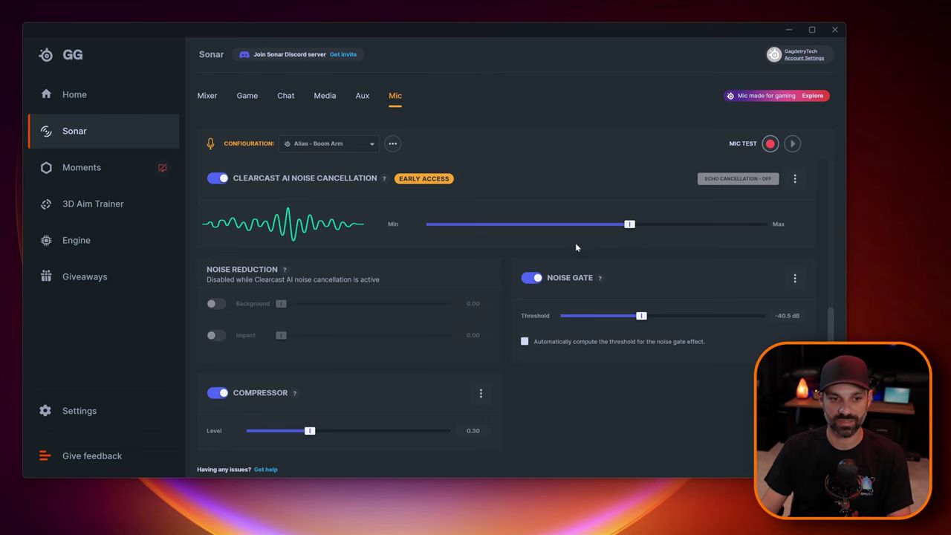
scroll(575, 243, "up", 5)
left_click(331, 141)
left_click(342, 206)
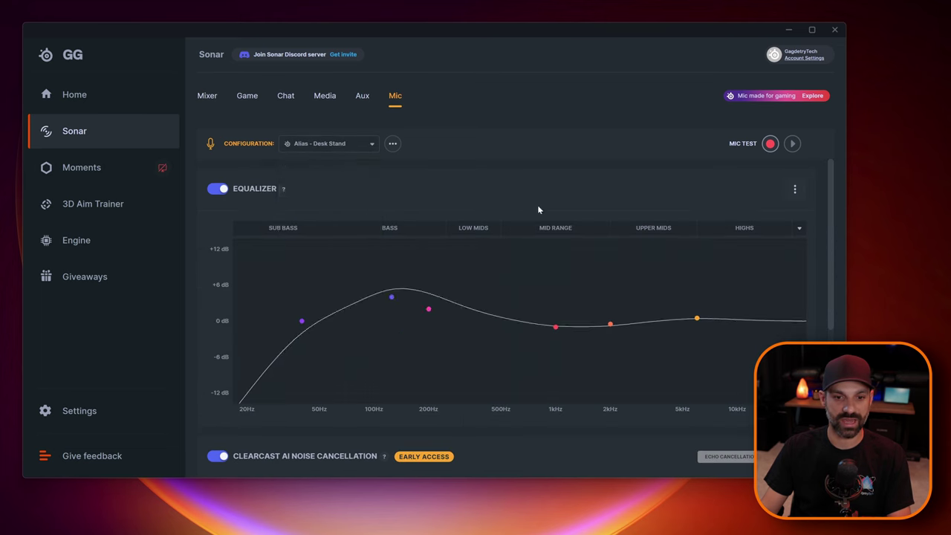
scroll(539, 210, "down", 4)
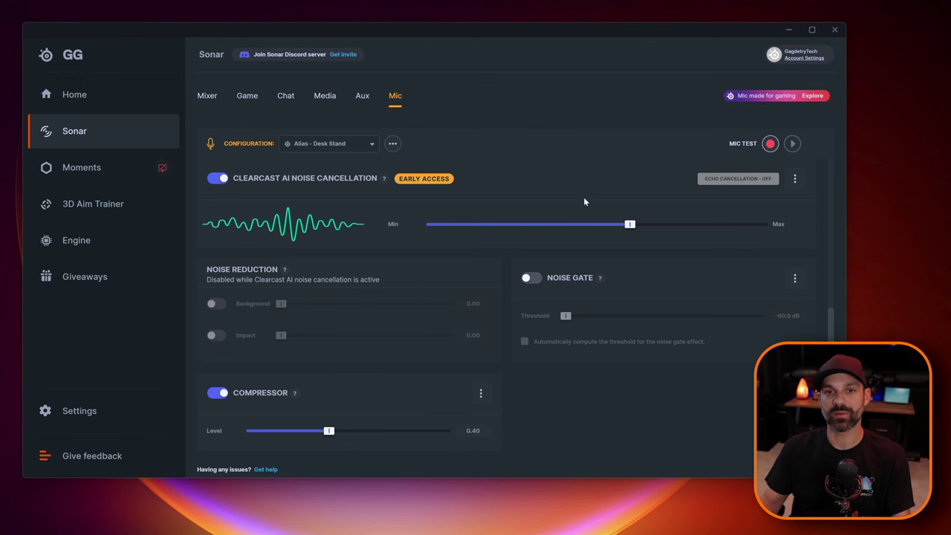
scroll(513, 293, "up", 3)
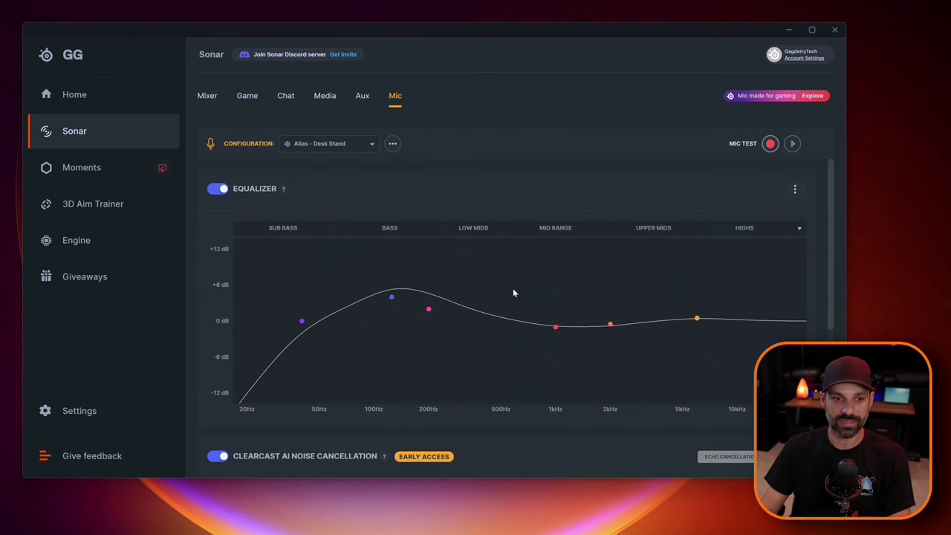
Switch the microphone configuration back to Default.
left_click(308, 147)
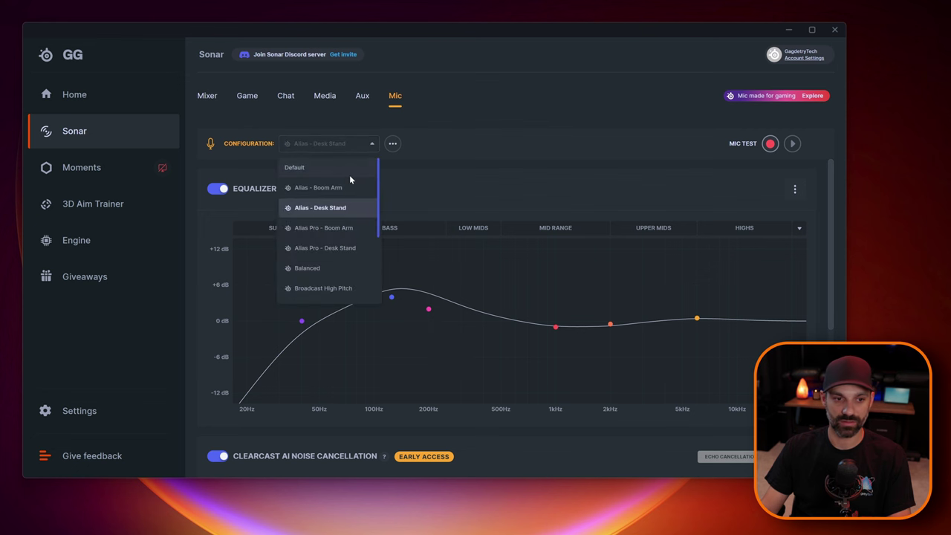
left_click(348, 171)
Turn off the compressor, noise gate and ClearCast AI noise cancellation in the Default configuration.
scroll(609, 171, "down", 3)
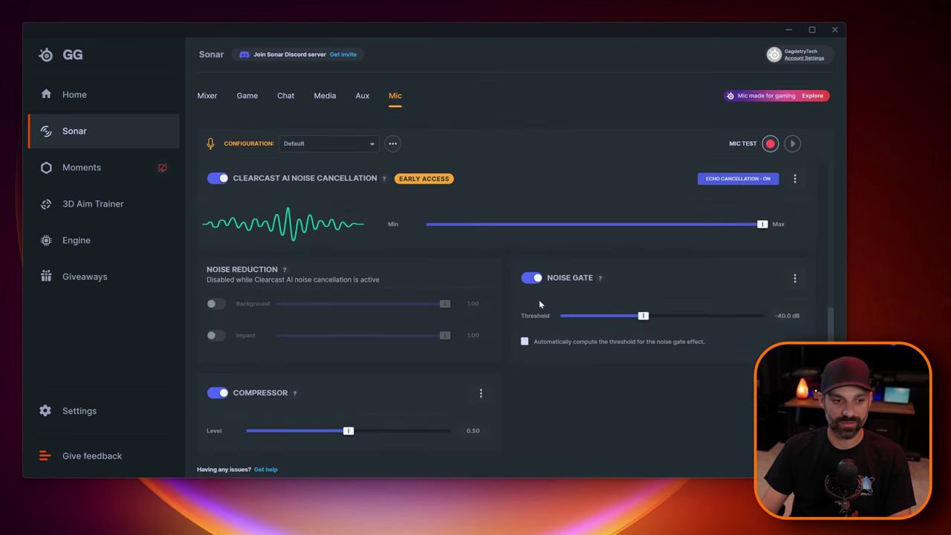
left_click(218, 394)
left_click(533, 278)
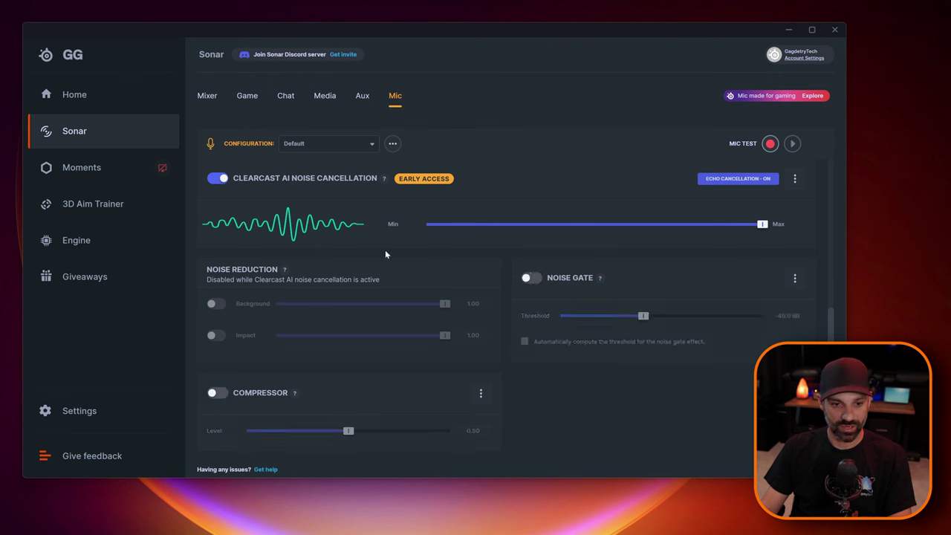
left_click(217, 179)
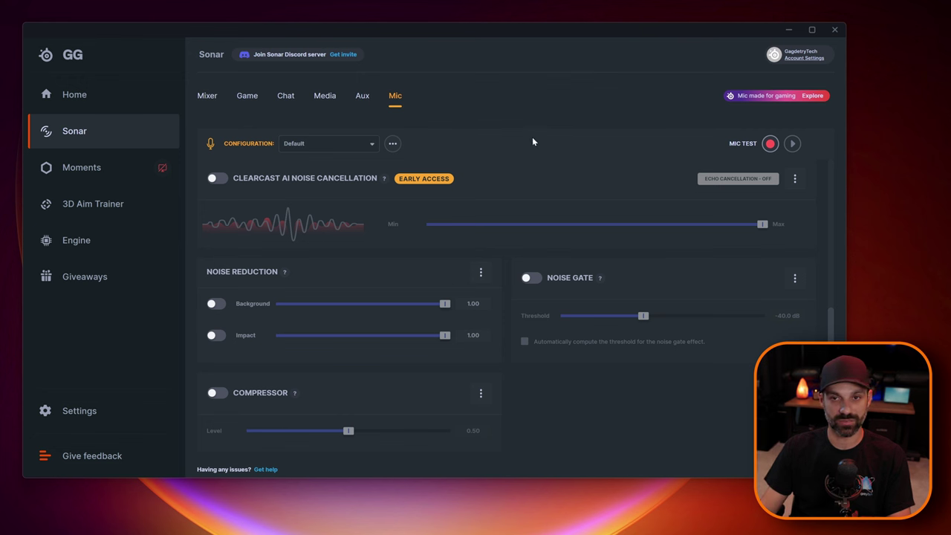
Load the Alias Pro - Boom Arm configuration for the microphone and review its equalizer and effect settings.
scroll(314, 200, "up", 3)
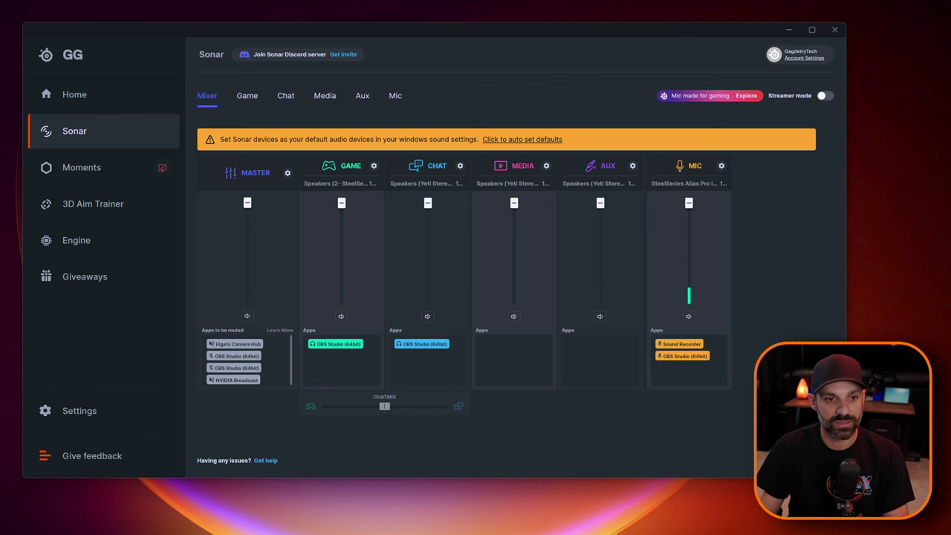
left_click(395, 102)
left_click(324, 145)
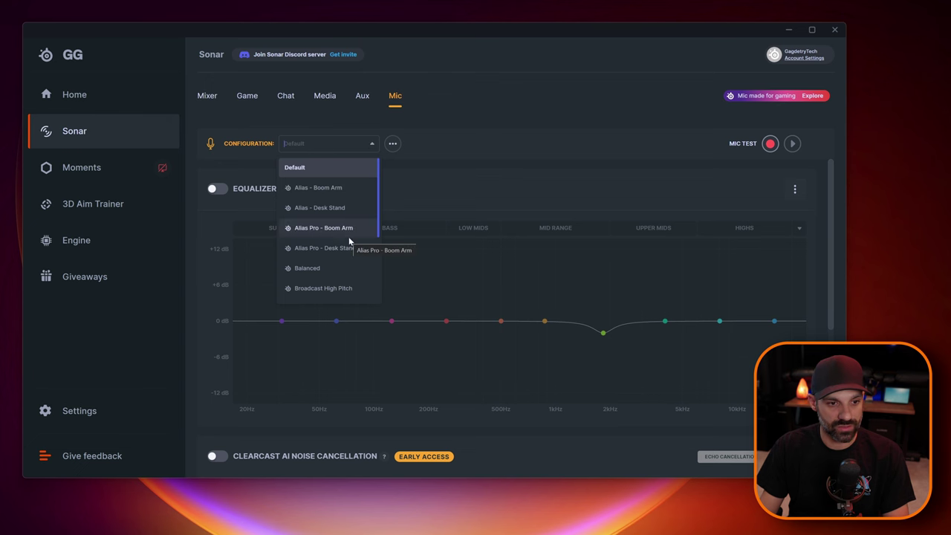
left_click(324, 228)
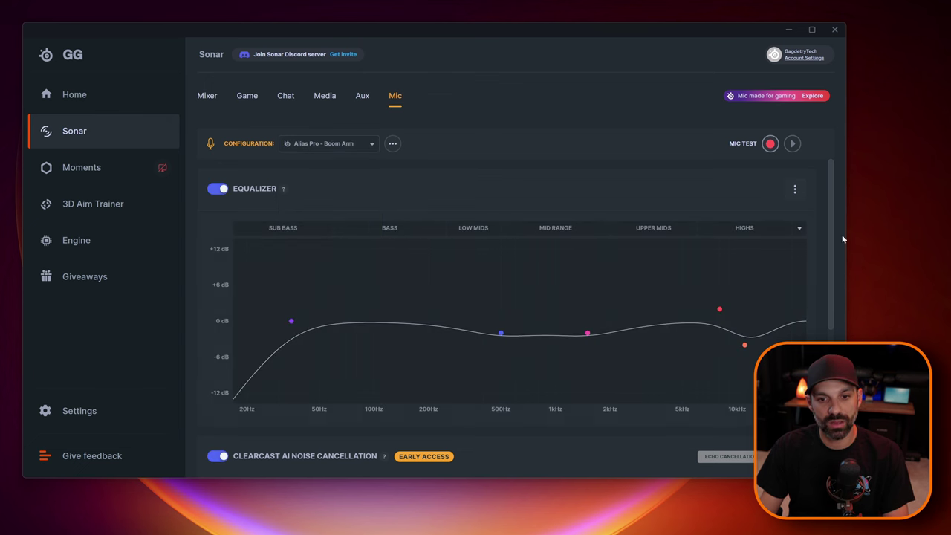
left_click_drag(832, 213, 832, 350)
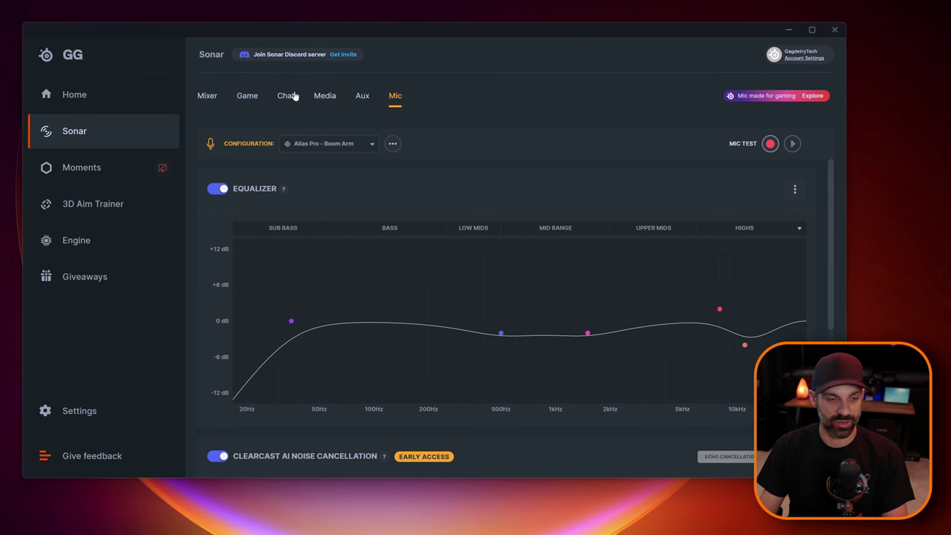
Return to the Sonar mixer and turn on Streamer mode to show the separate personal and stream mixes.
left_click(207, 96)
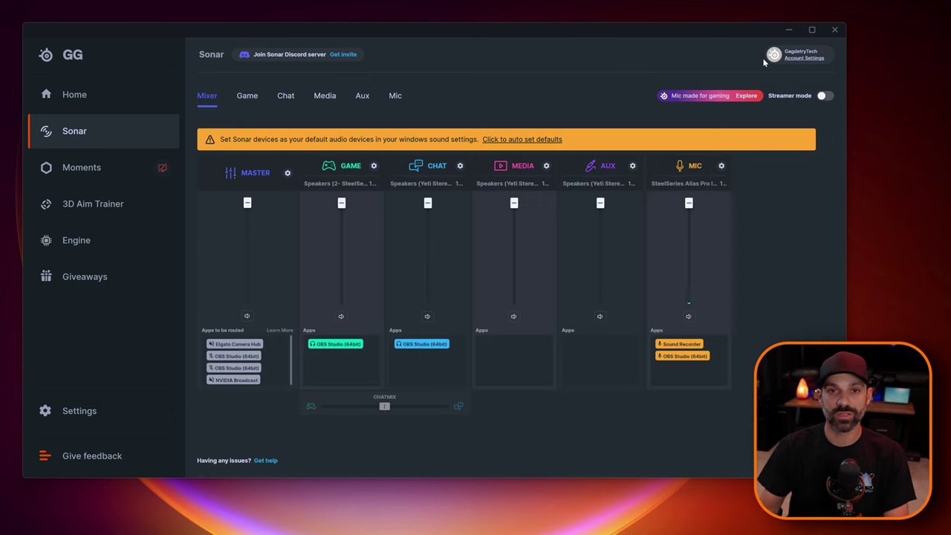
left_click(823, 98)
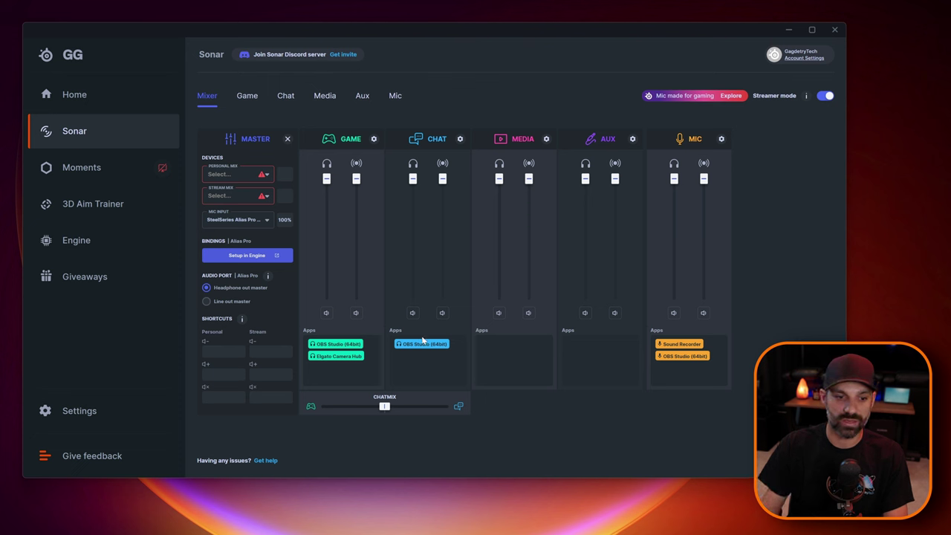
mouse_move(422, 339)
left_mouse_down()
mouse_move(414, 357)
mouse_move(427, 349)
left_mouse_up()
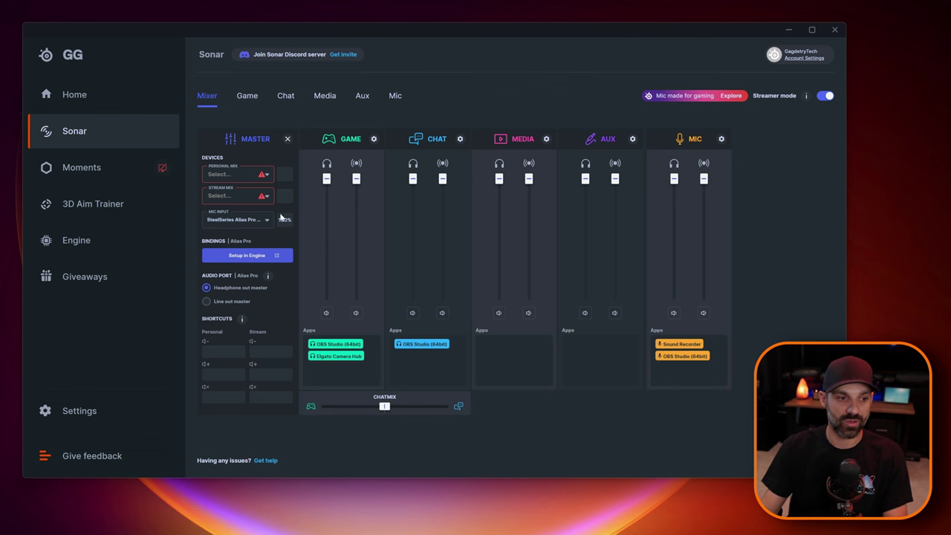
In Engine's Prism layout, move the microphone beside the right speaker, the Alias Pro mixer beside the left one, and the keyboard rightward, keeping the Active layer.
left_click(77, 241)
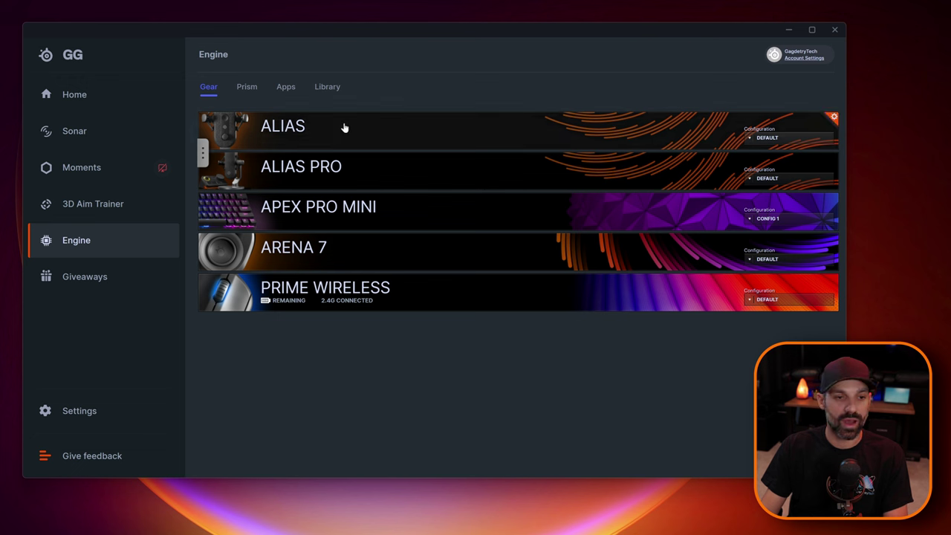
left_click(247, 89)
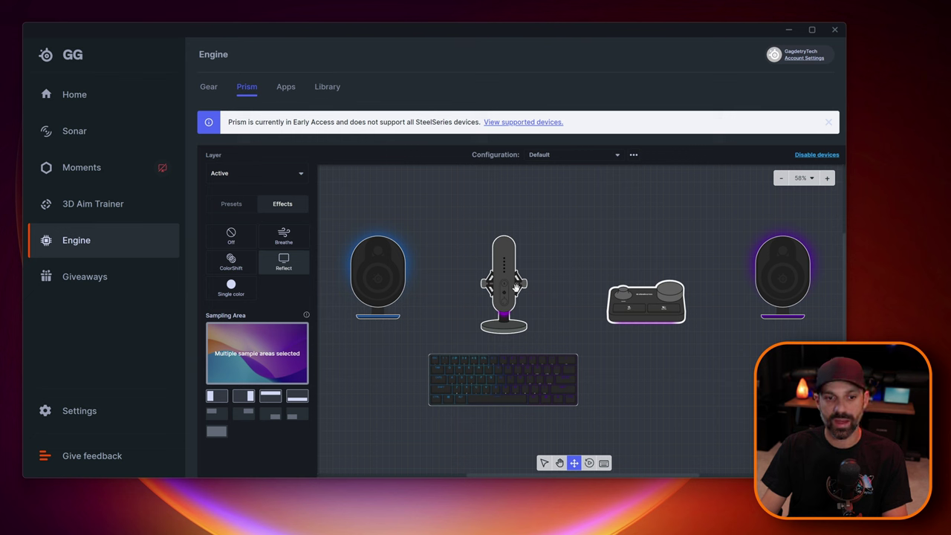
left_click_drag(514, 289, 515, 276)
left_click_drag(639, 306, 633, 307)
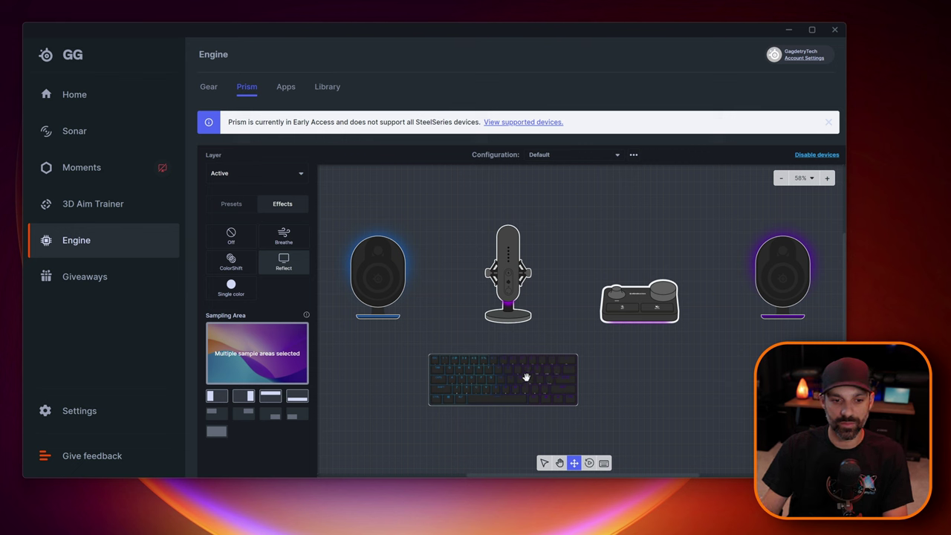
left_click_drag(527, 378, 569, 377)
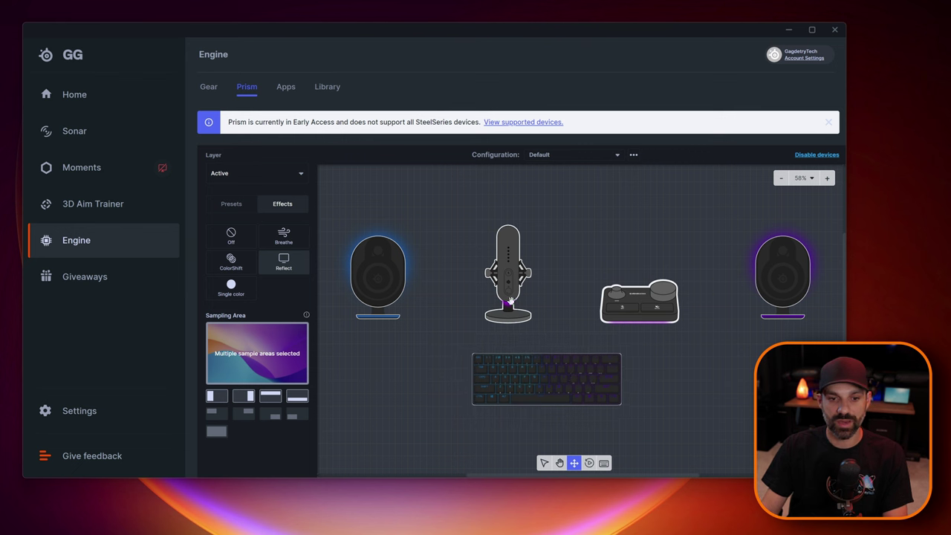
left_click_drag(620, 309, 476, 304)
left_click(240, 176)
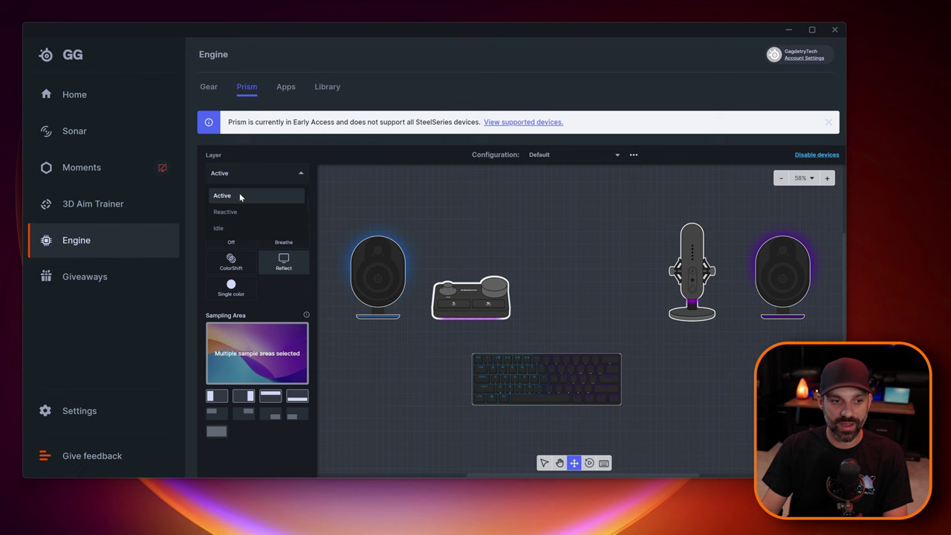
left_click(231, 197)
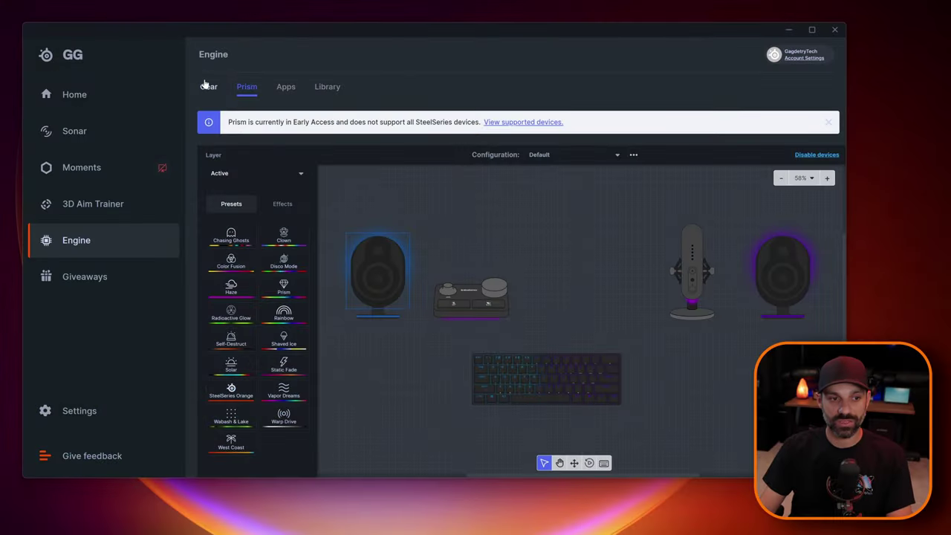
left_click(208, 87)
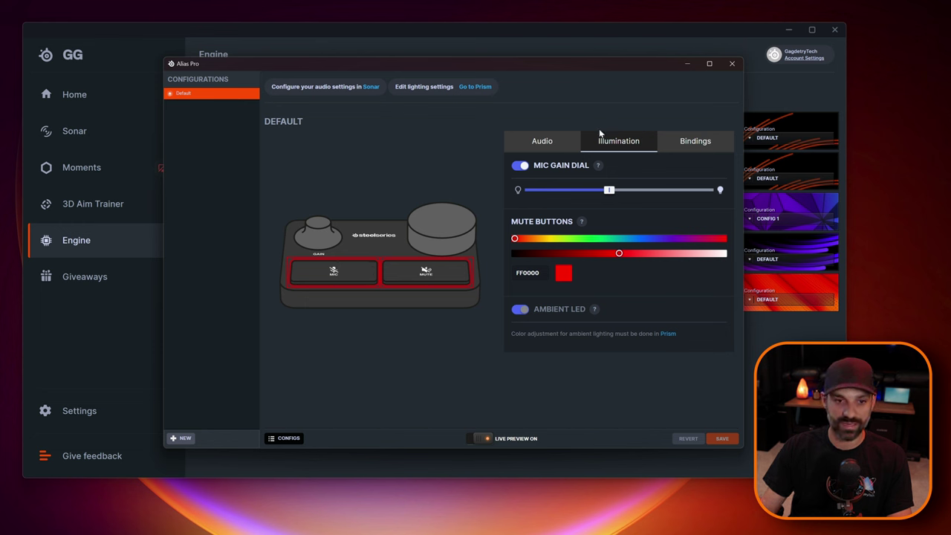
left_click(539, 147)
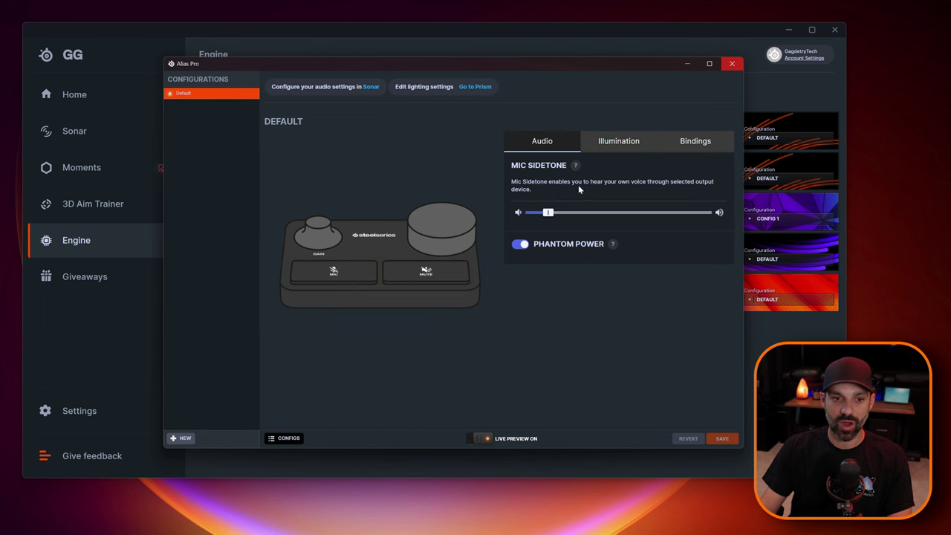
left_click(551, 214)
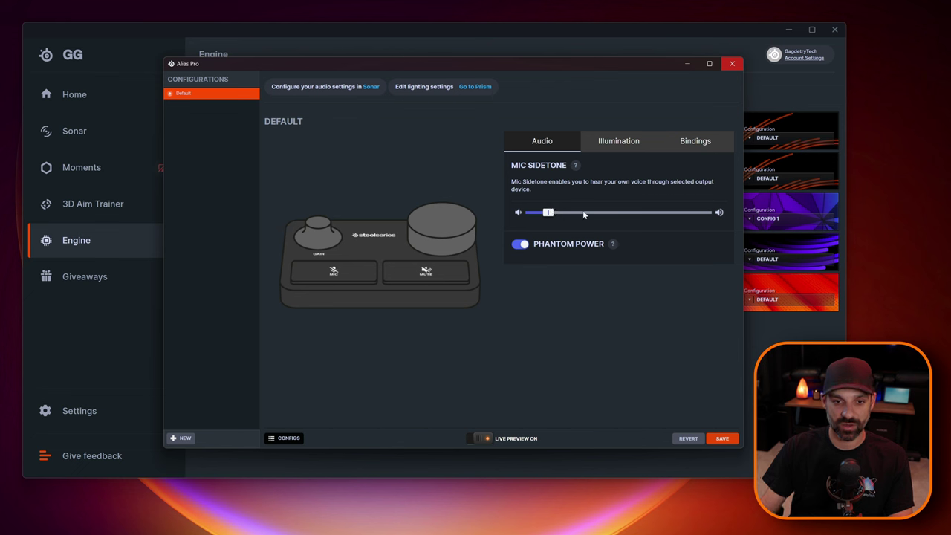
Examine the Alias Pro's bindings and the available Dial 2 volume assignments, keeping Headphone out.
left_click(699, 143)
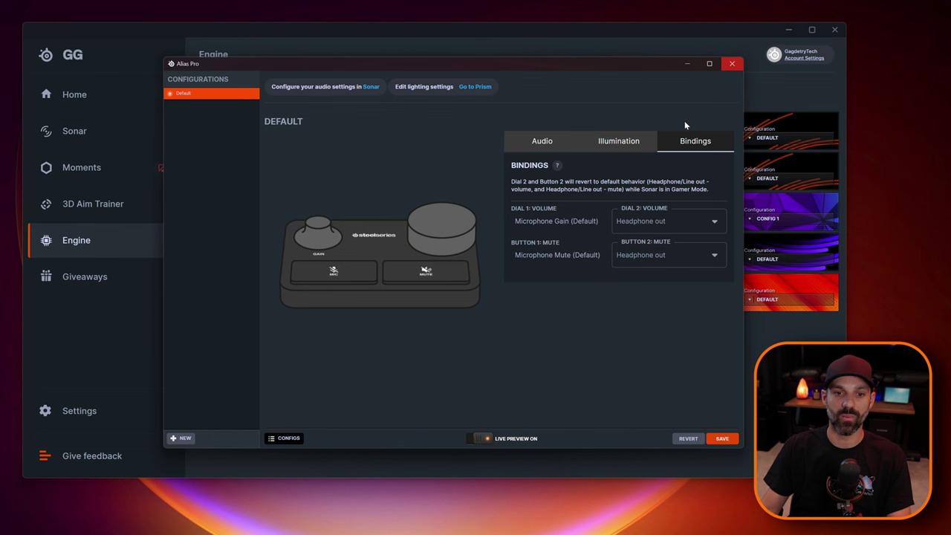
left_click(674, 218)
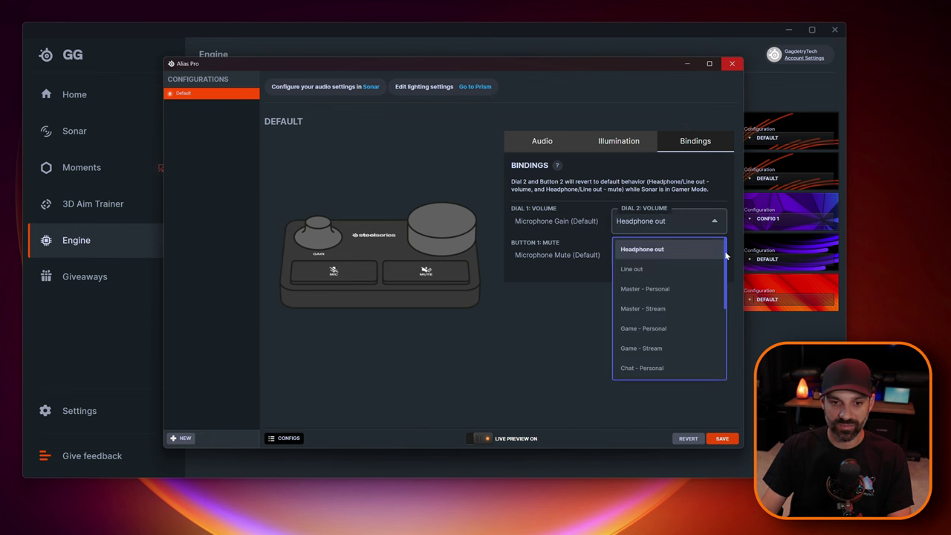
scroll(726, 256, "down", 1)
left_click_drag(727, 258, 721, 238)
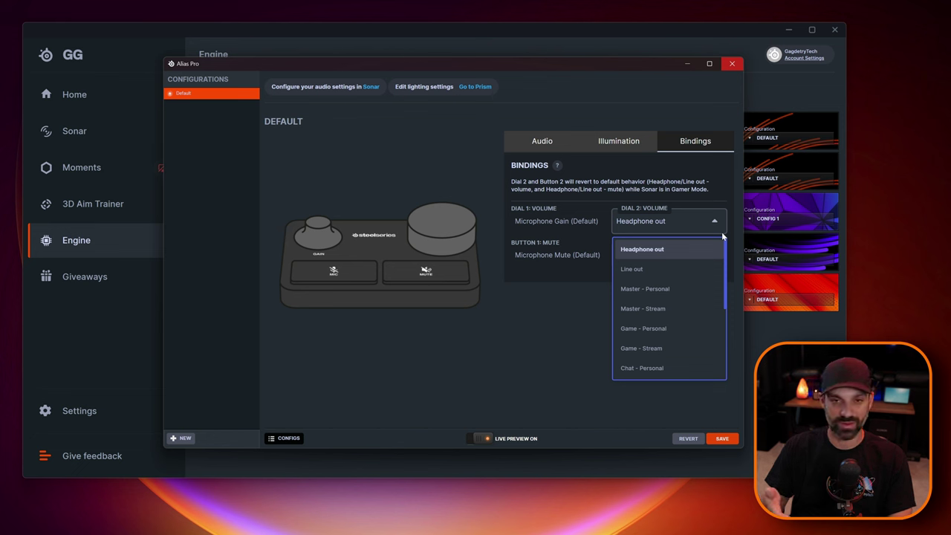
left_click(702, 256)
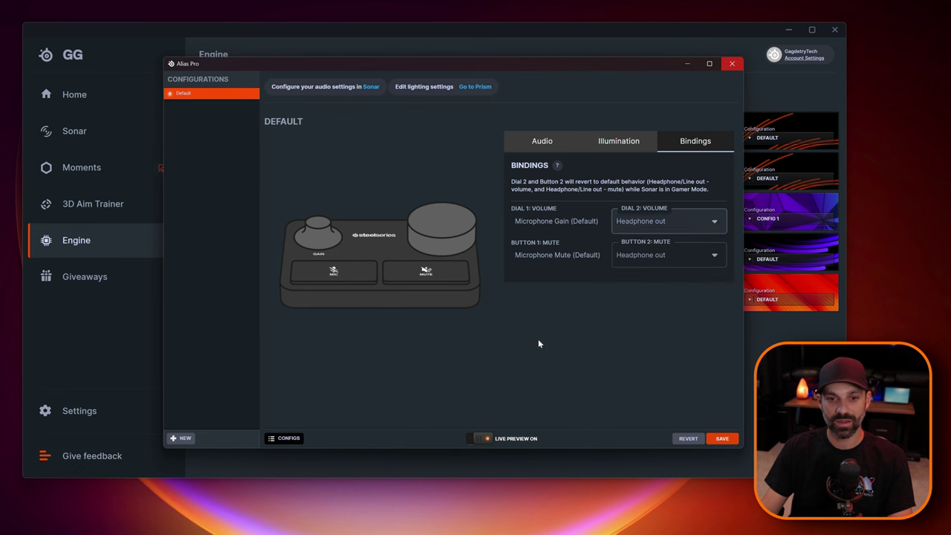